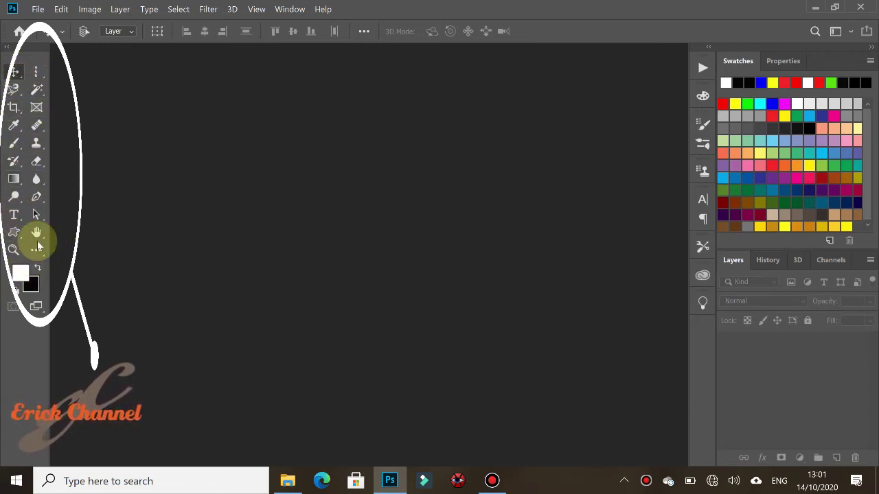
# - Open the Untitled-1 image from New folder (2) in Photoshop and activate the Move tool
pyautogui.click(287, 480)
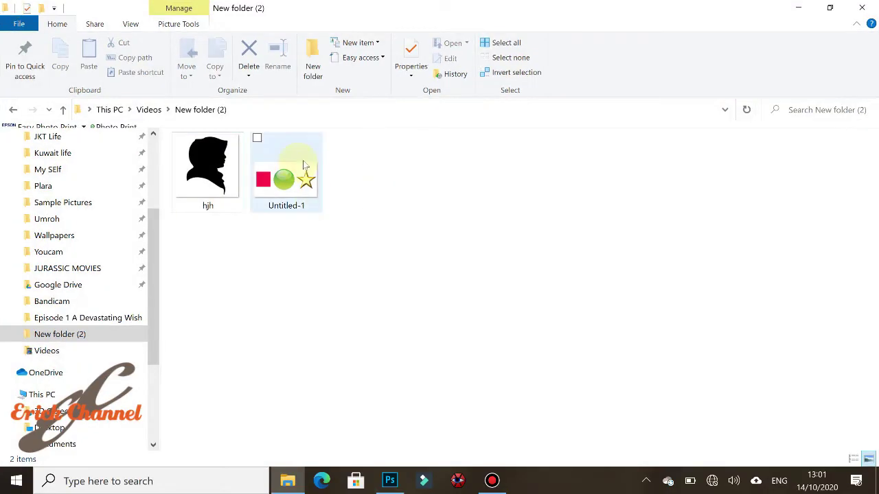
pyautogui.moveTo(295, 189); pyautogui.dragTo(257, 239)
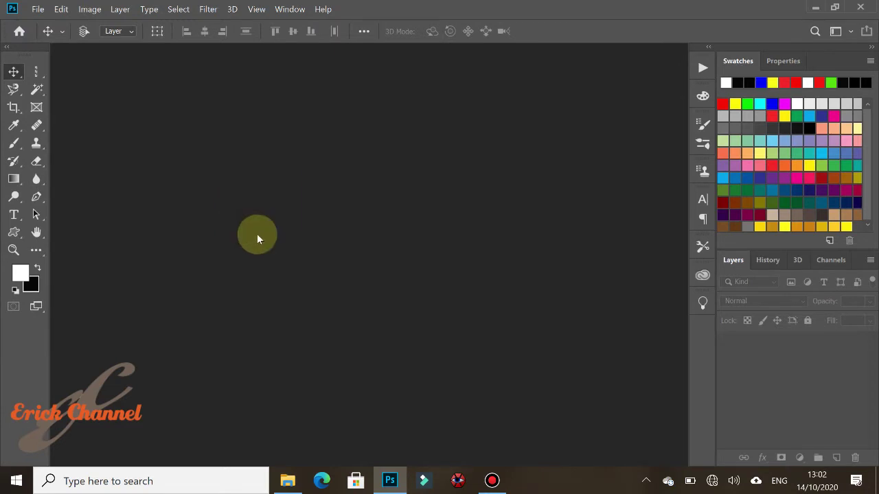
pyautogui.click(13, 71)
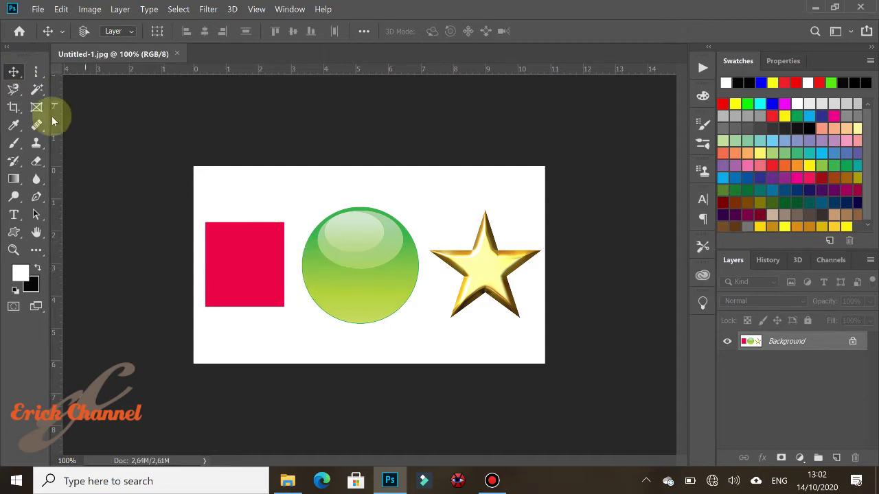
# - Select the red square with the Rectangular Marquee tool and copy the selection to a new layer
pyautogui.click(36, 73)
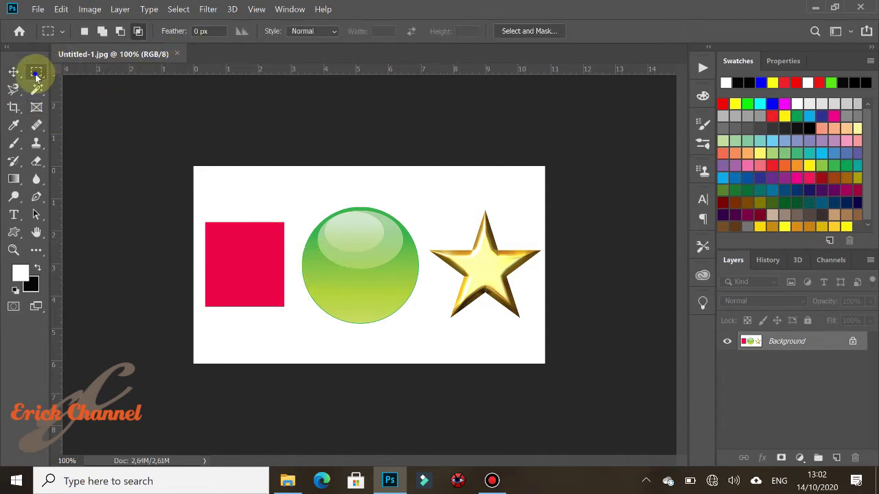
pyautogui.moveTo(35, 73); pyautogui.dragTo(99, 83)
pyautogui.click(104, 71)
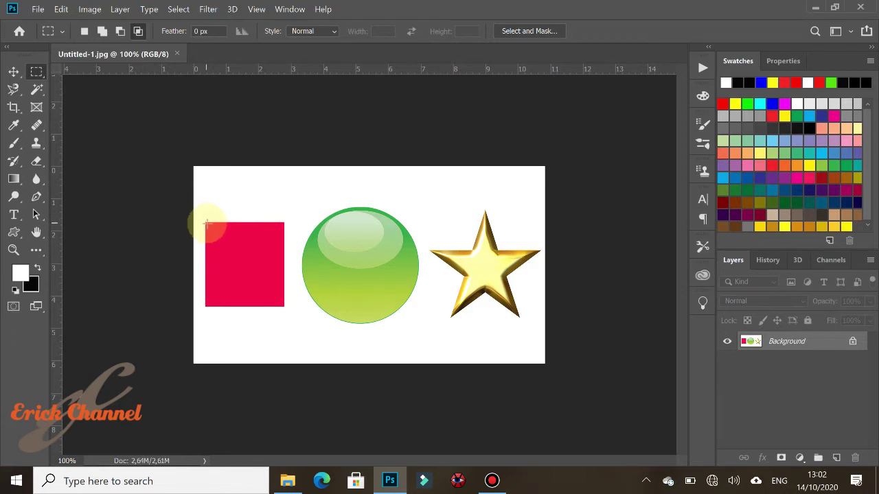
pyautogui.moveTo(206, 224); pyautogui.dragTo(284, 306)
pyautogui.hotkey('ctrl', 'j')
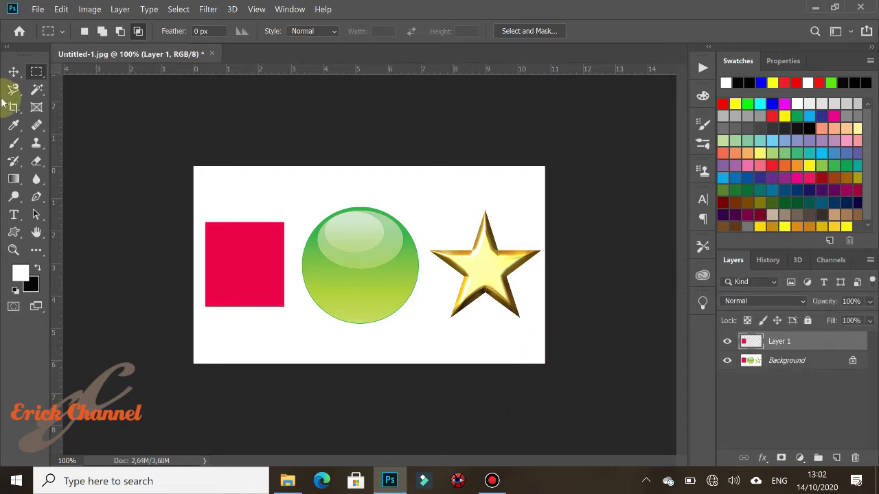
# - Move the copied red square over the green ball and delete the copy's layer
pyautogui.click(13, 71)
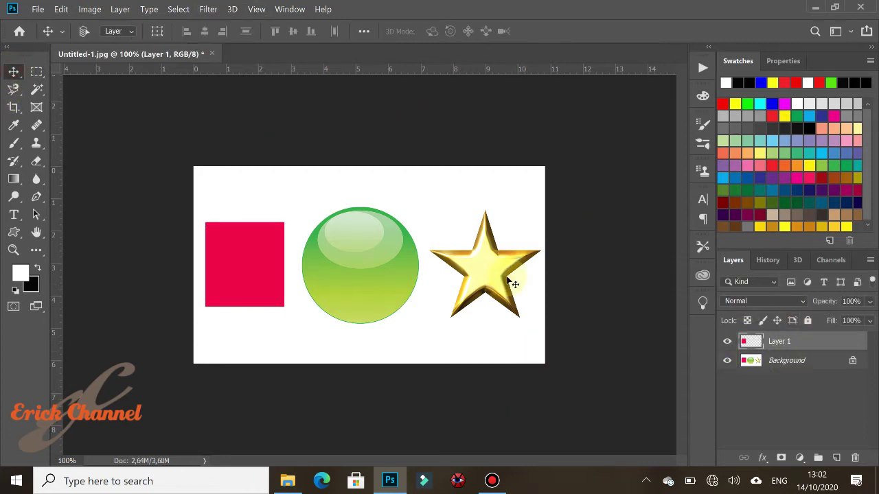
pyautogui.click(241, 268)
pyautogui.moveTo(257, 270); pyautogui.dragTo(362, 229)
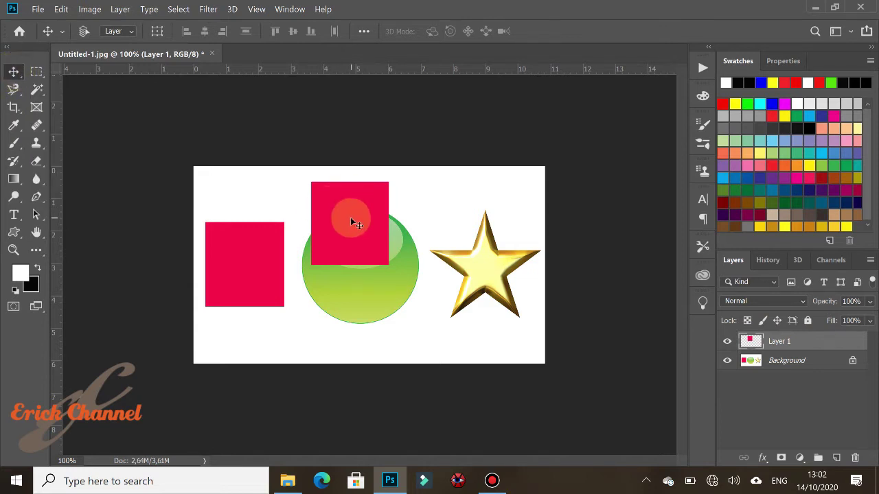
pyautogui.moveTo(350, 219); pyautogui.dragTo(330, 252)
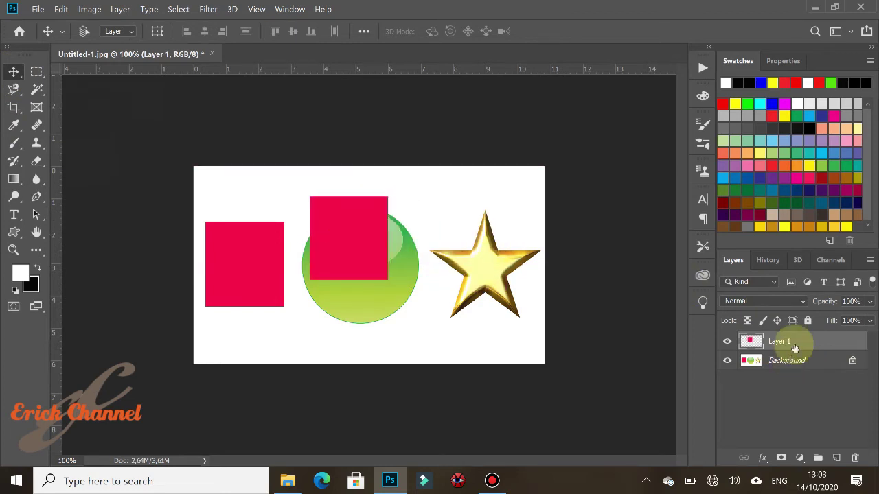
pyautogui.moveTo(794, 347); pyautogui.dragTo(856, 459)
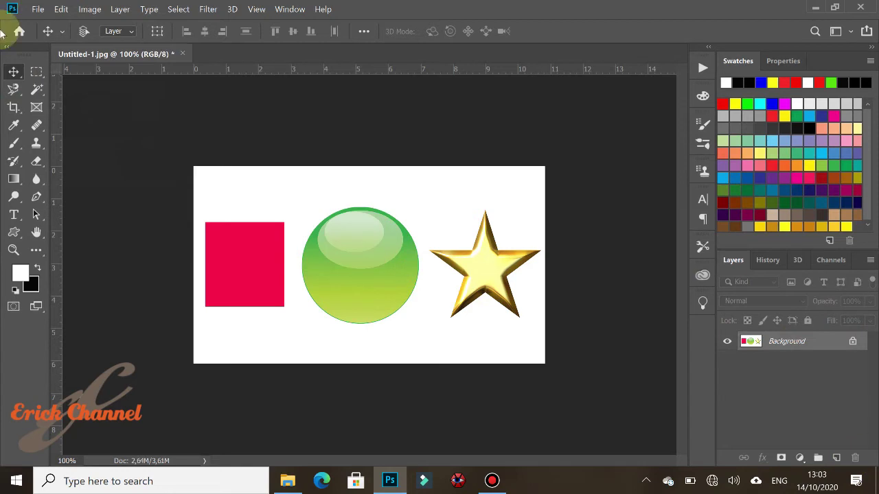
# - Select the green ball with a circular Elliptical Marquee selection and copy it to a new layer
pyautogui.click(40, 74)
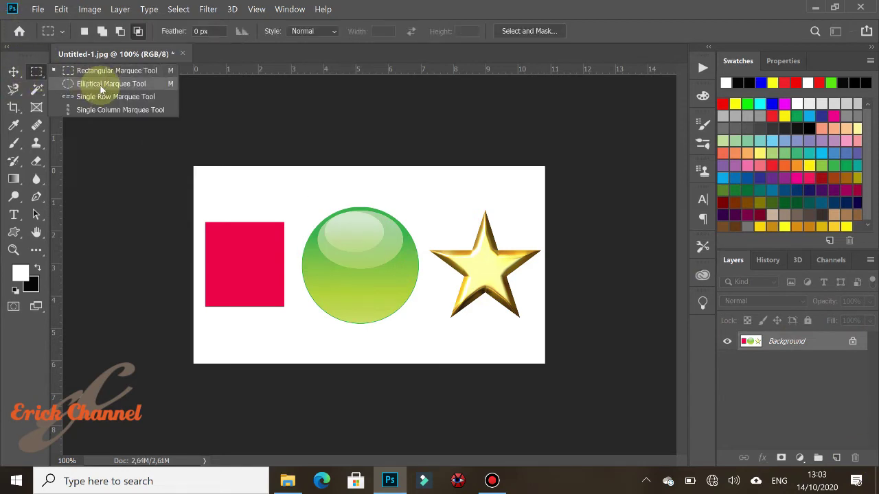
pyautogui.click(99, 84)
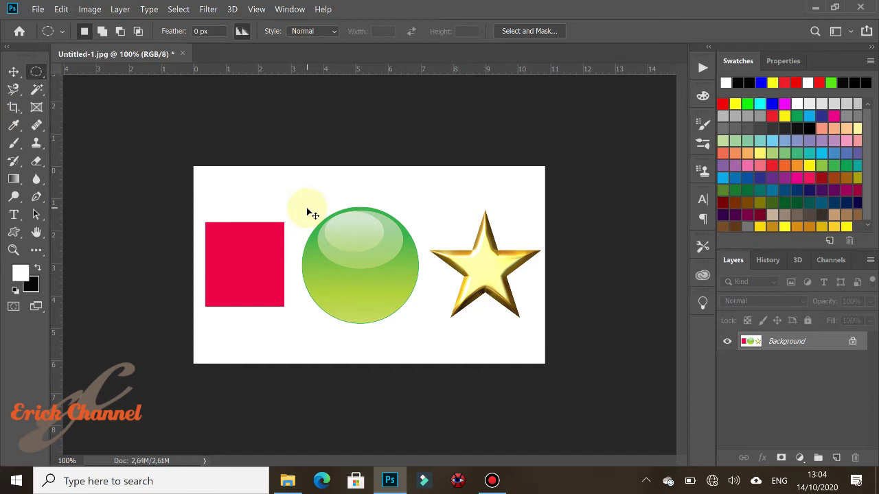
pyautogui.moveTo(307, 207); pyautogui.dragTo(416, 319)
pyautogui.press('shift')
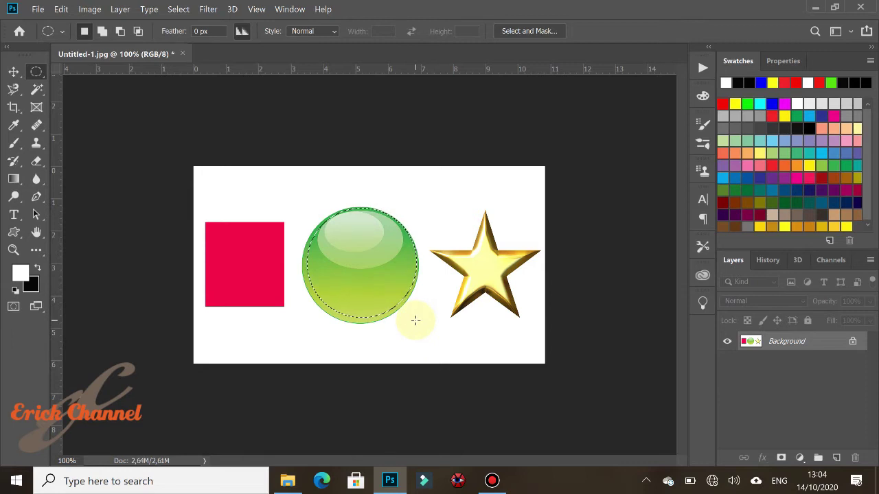
pyautogui.hotkey('ctrl', 'j')
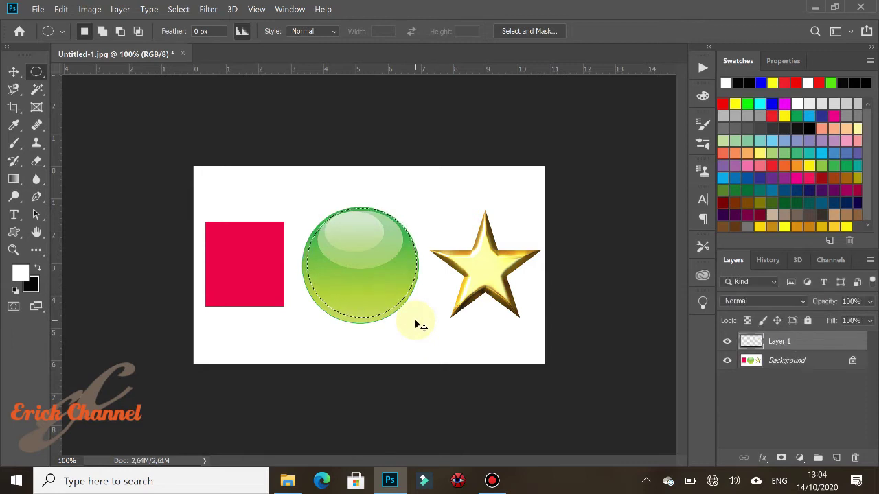
# - Move the copied green ball over the red square and delete the copy's layer
pyautogui.click(13, 72)
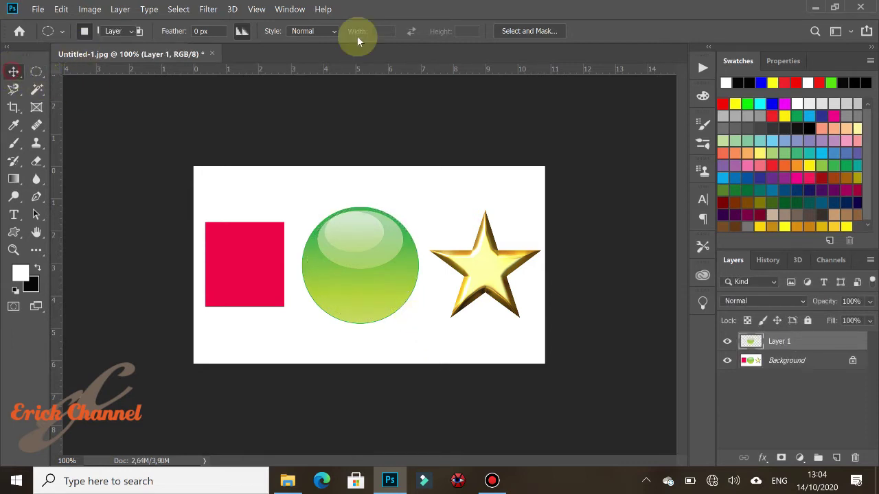
pyautogui.moveTo(373, 262); pyautogui.dragTo(272, 219)
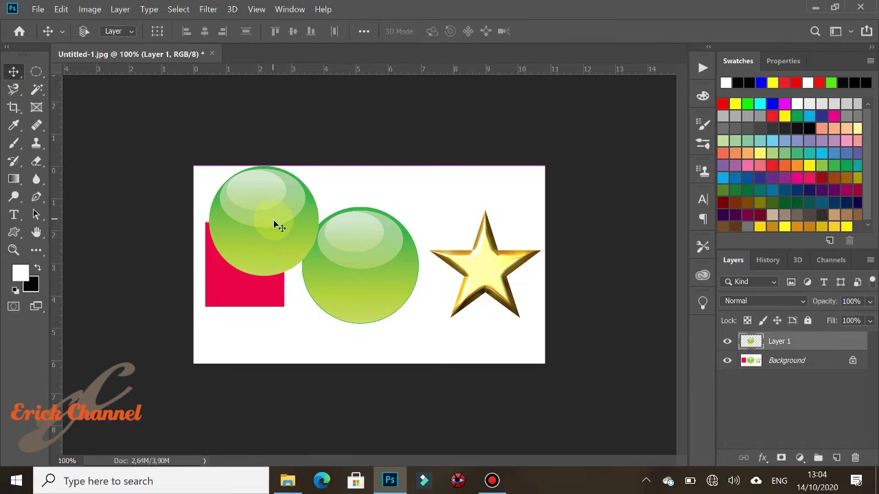
pyautogui.moveTo(817, 336); pyautogui.dragTo(857, 457)
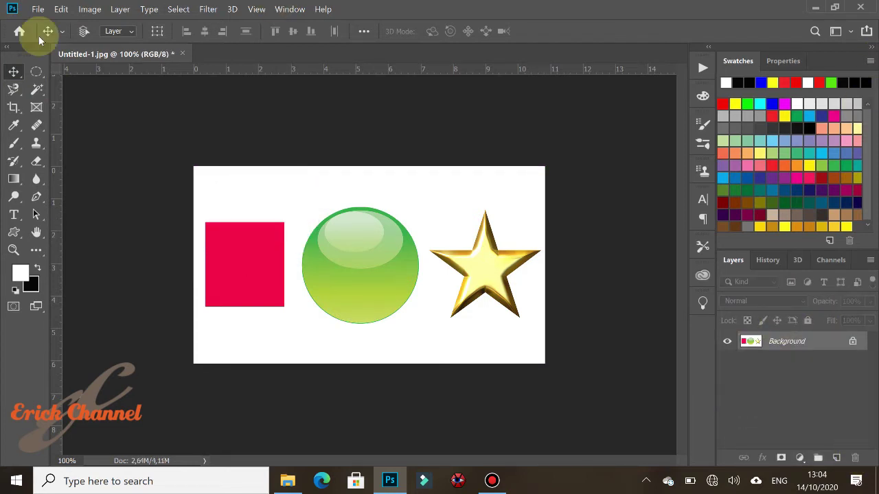
# - Select a pixel row just above the red square with the Single Row Marquee tool, and replace it with one near the square's lower edge
pyautogui.click(34, 71)
pyautogui.moveTo(34, 71); pyautogui.dragTo(110, 101)
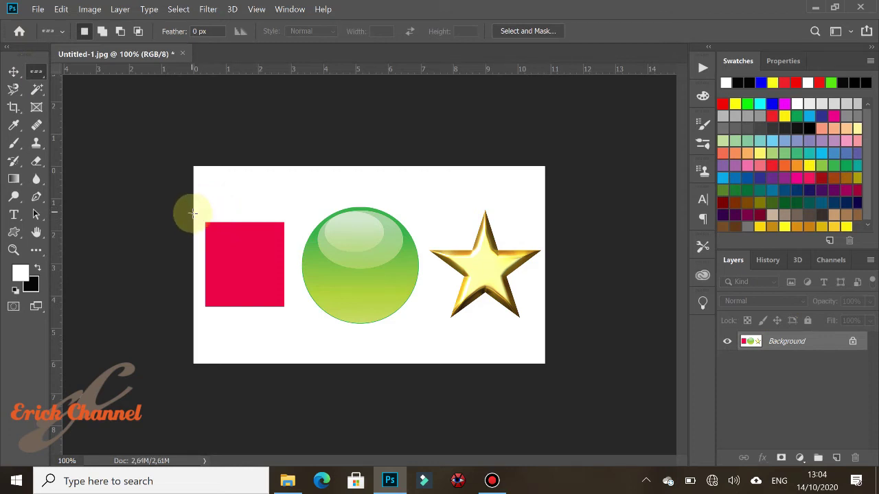
pyautogui.click(192, 213)
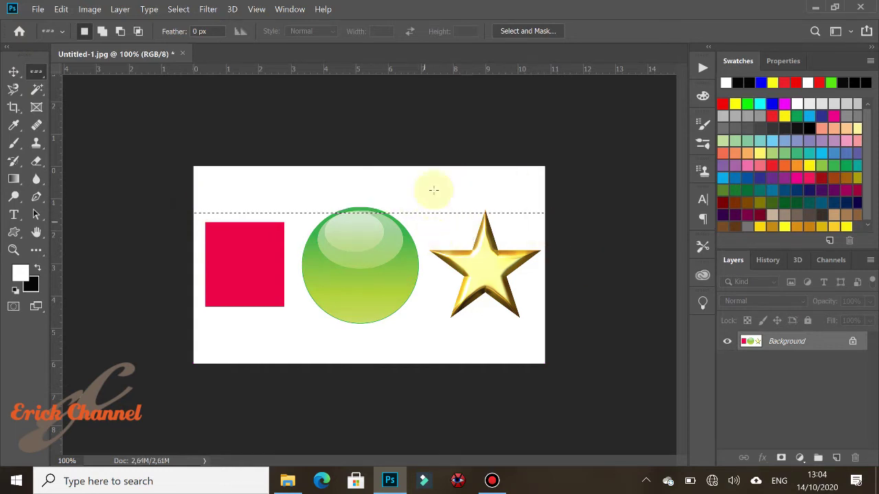
pyautogui.click(463, 302)
# - Clear the row selection, select a single pixel column through the middle of the green ball, and deselect it
pyautogui.rightClick(43, 73)
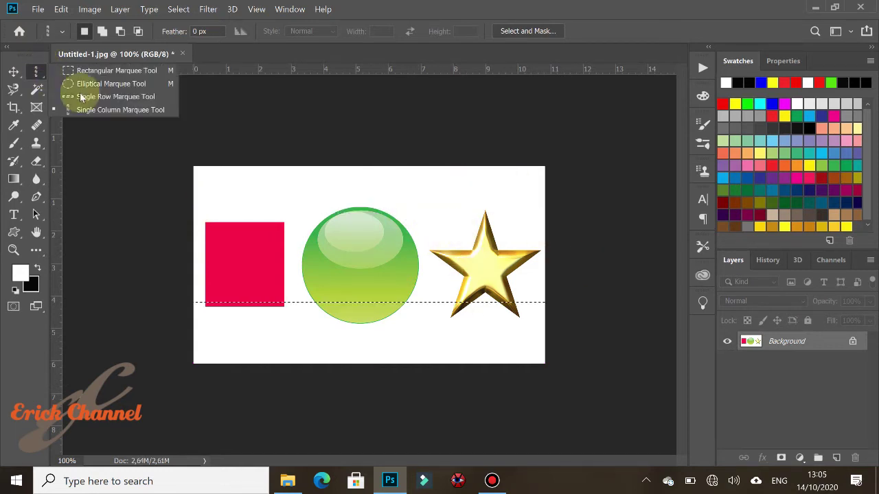
pyautogui.click(96, 111)
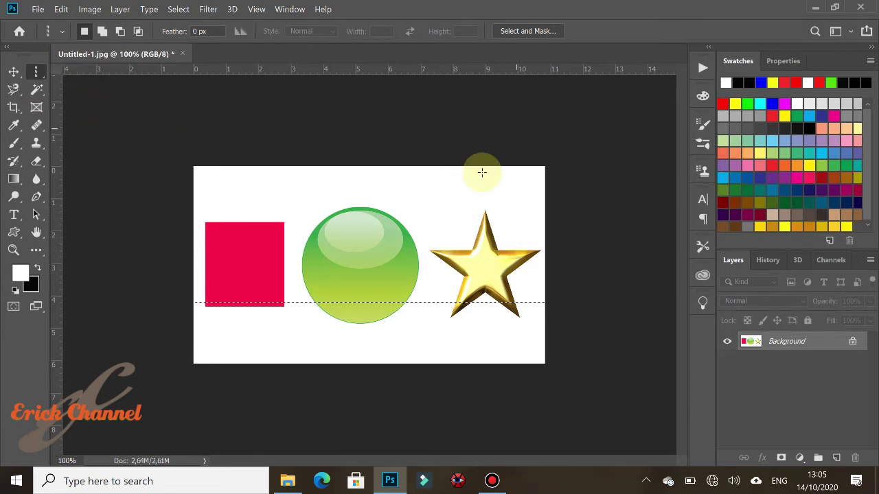
pyautogui.hotkey('ctrl', 'd')
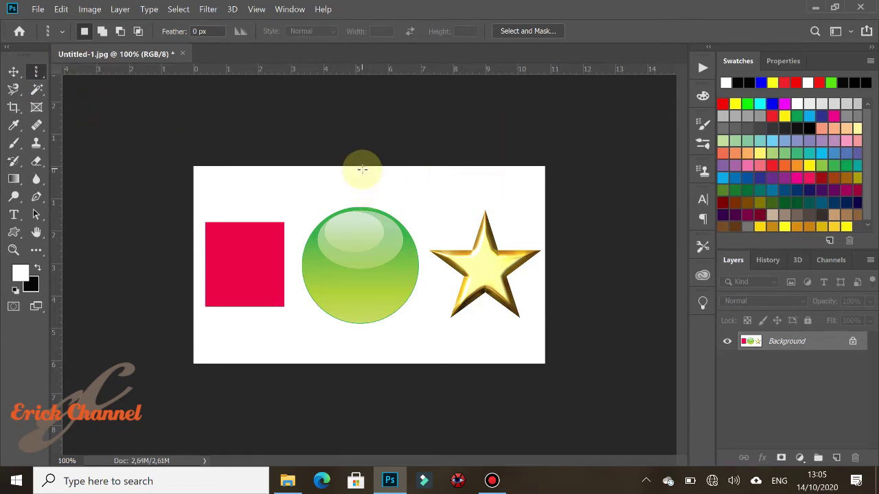
pyautogui.click(362, 164)
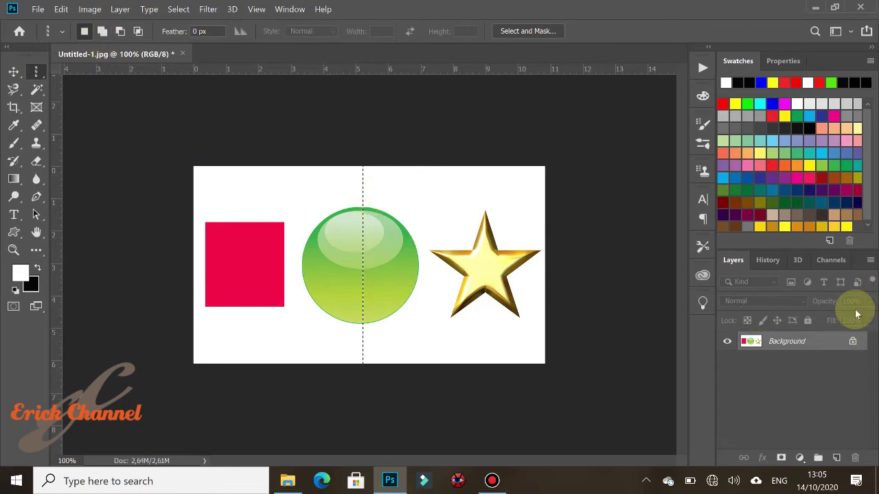
pyautogui.click(604, 350)
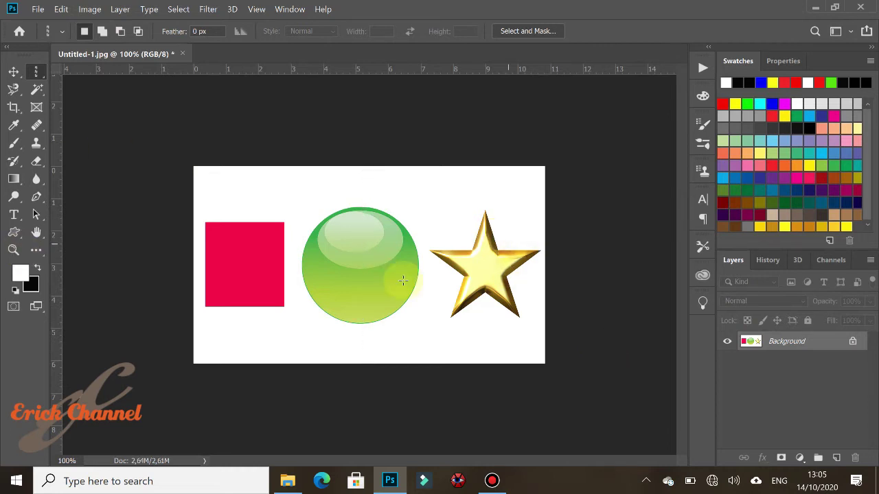
# - Trace freehand around the gold star with the Lasso tool and copy the selection to a new layer
pyautogui.click(13, 90)
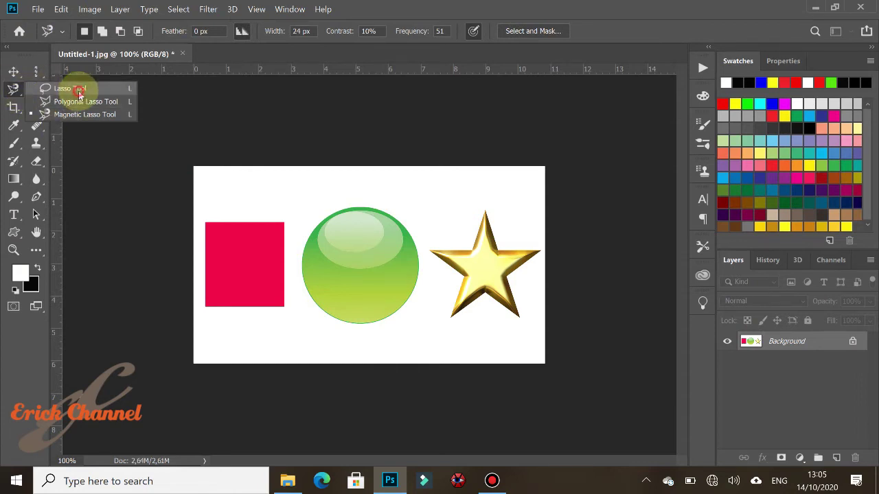
pyautogui.click(77, 91)
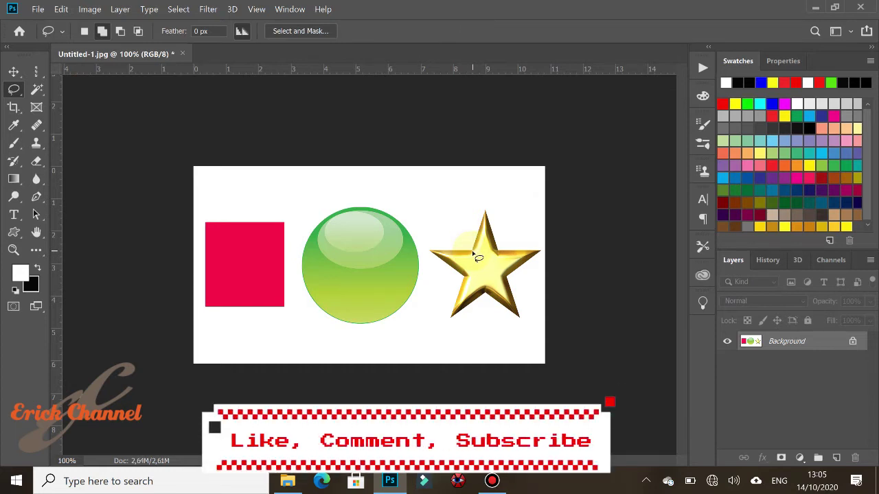
pyautogui.moveTo(478, 241)
pyautogui.mouseDown()
pyautogui.moveTo(486, 211)
pyautogui.moveTo(499, 251)
pyautogui.moveTo(542, 253)
pyautogui.mouseUp()
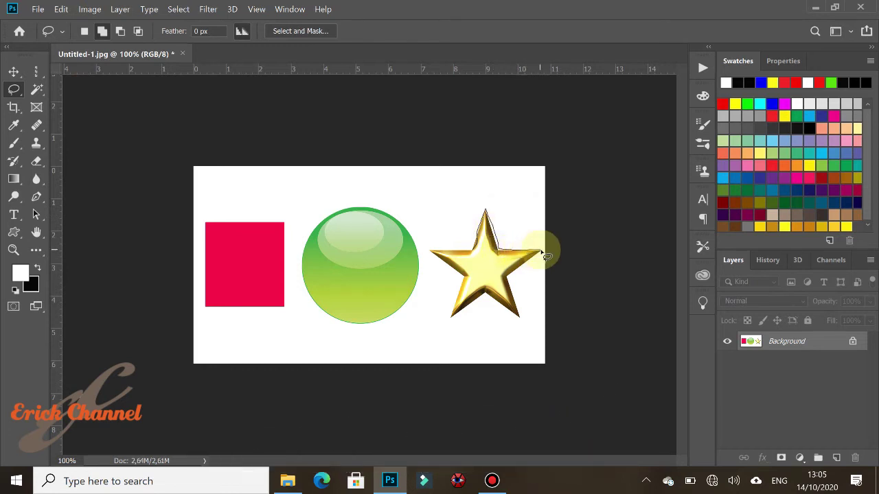
pyautogui.moveTo(531, 264); pyautogui.dragTo(520, 271)
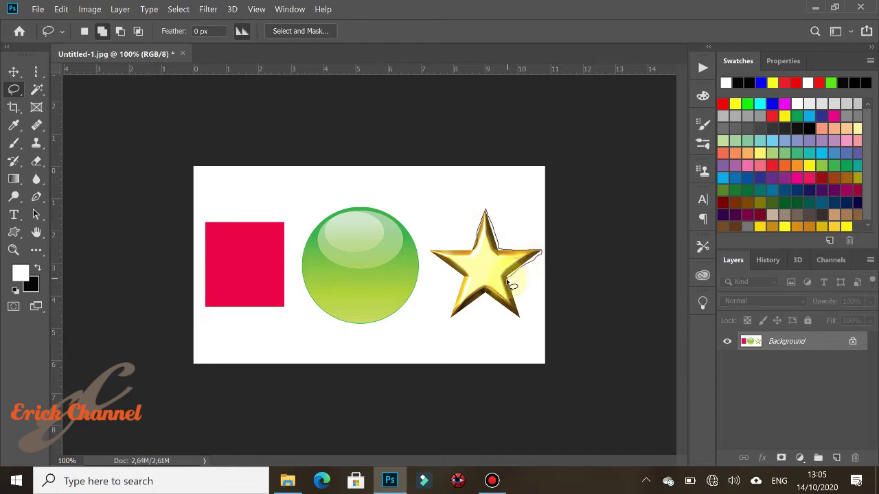
pyautogui.moveTo(507, 287)
pyautogui.mouseDown()
pyautogui.moveTo(522, 302)
pyautogui.moveTo(507, 309)
pyautogui.moveTo(483, 295)
pyautogui.mouseUp()
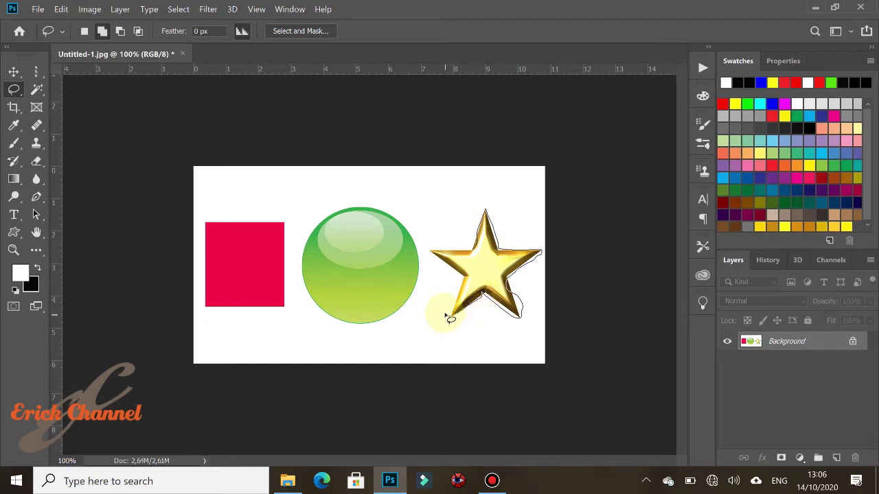
pyautogui.moveTo(451, 313); pyautogui.dragTo(459, 294)
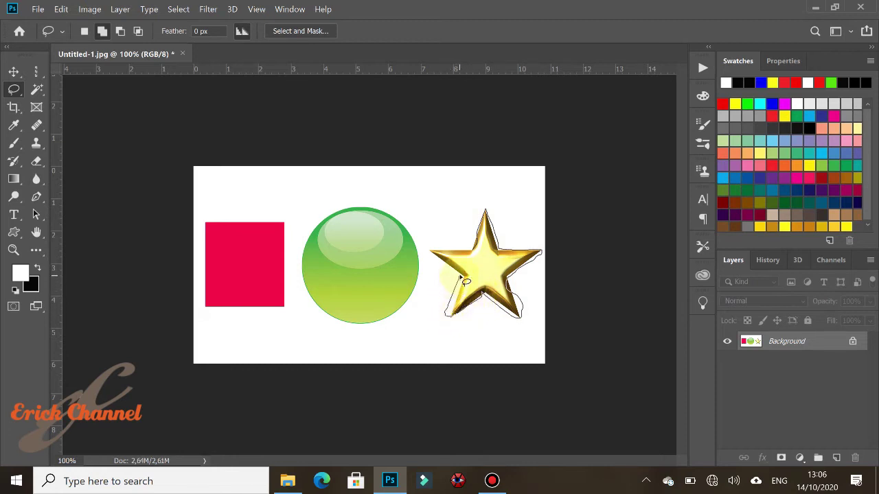
pyautogui.moveTo(438, 263); pyautogui.dragTo(428, 252)
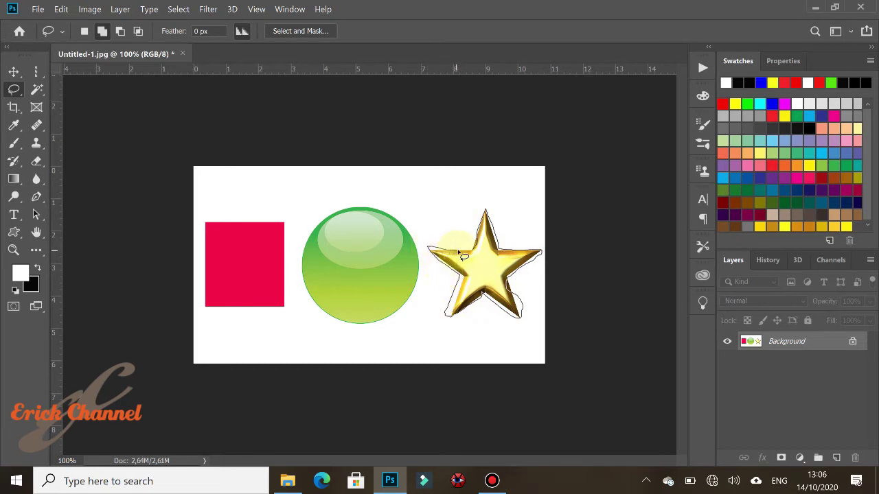
pyautogui.moveTo(467, 255); pyautogui.dragTo(482, 218)
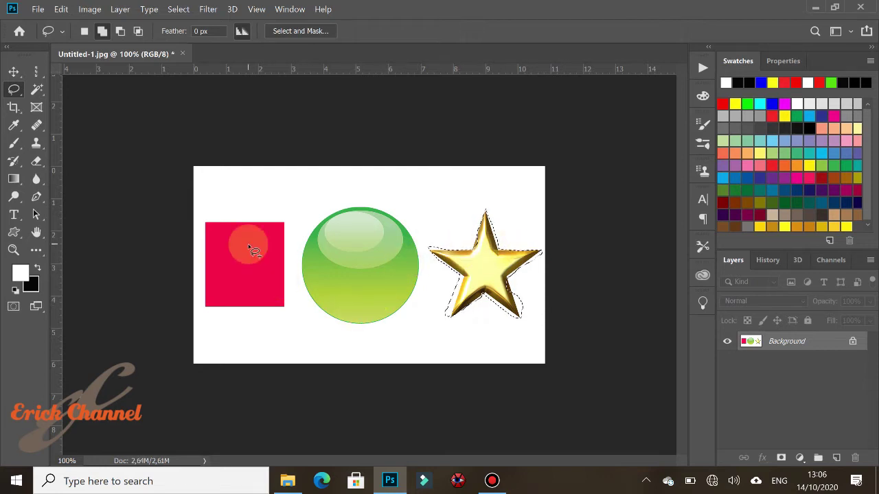
pyautogui.hotkey('ctrl', 'j')
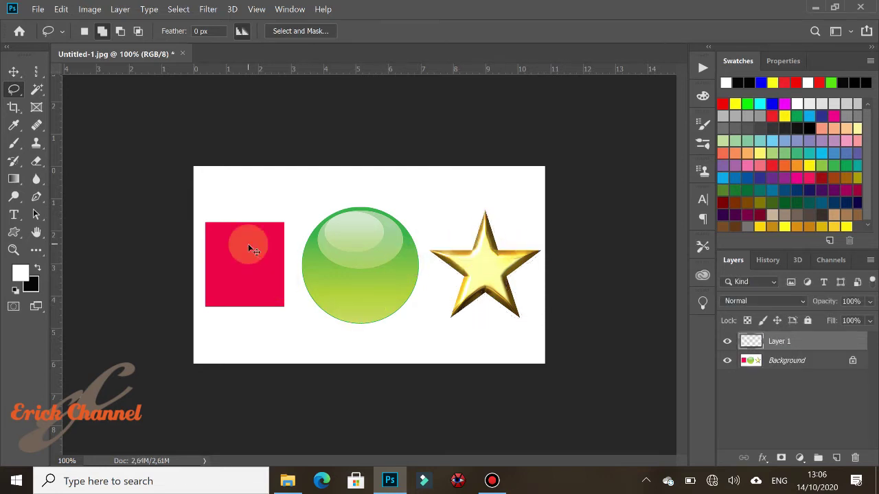
# - Move the copied gold star over the green ball and delete the copy's layer
pyautogui.click(14, 72)
pyautogui.moveTo(504, 246); pyautogui.dragTo(375, 258)
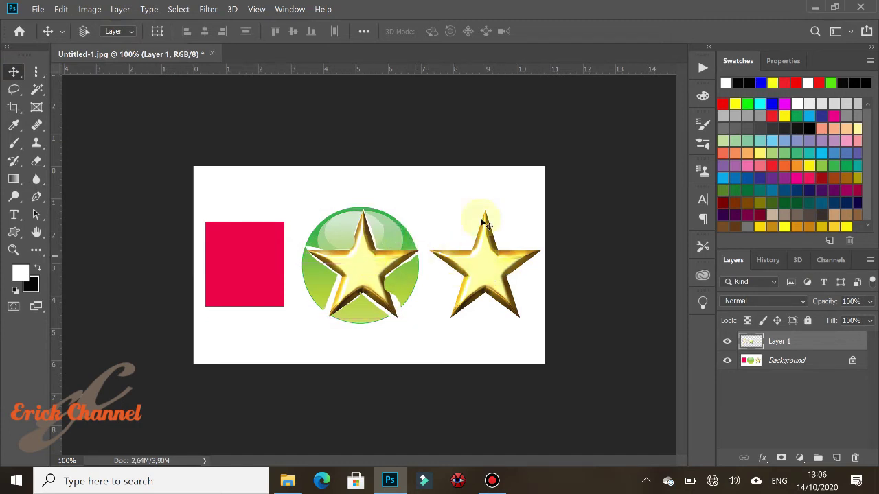
pyautogui.moveTo(367, 258); pyautogui.dragTo(375, 260)
pyautogui.moveTo(806, 348); pyautogui.dragTo(856, 458)
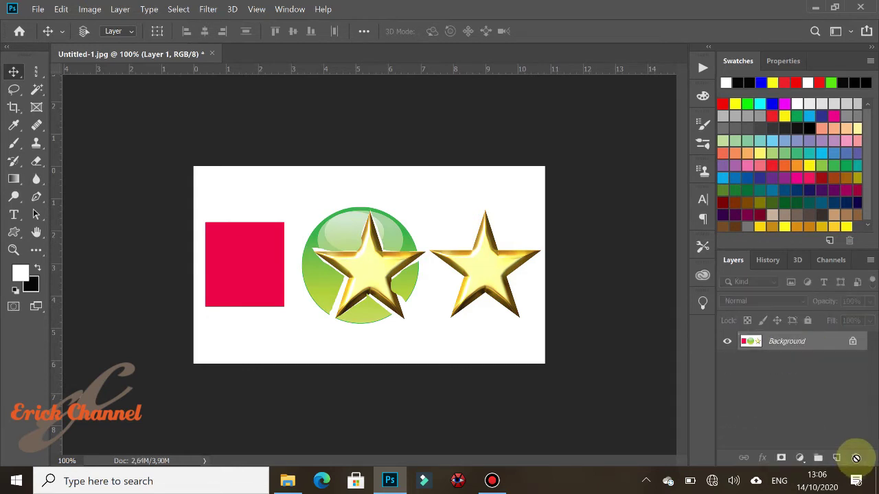
# - Outline the gold star point by point with the Polygonal Lasso tool and copy the selection to a new layer
pyautogui.click(12, 87)
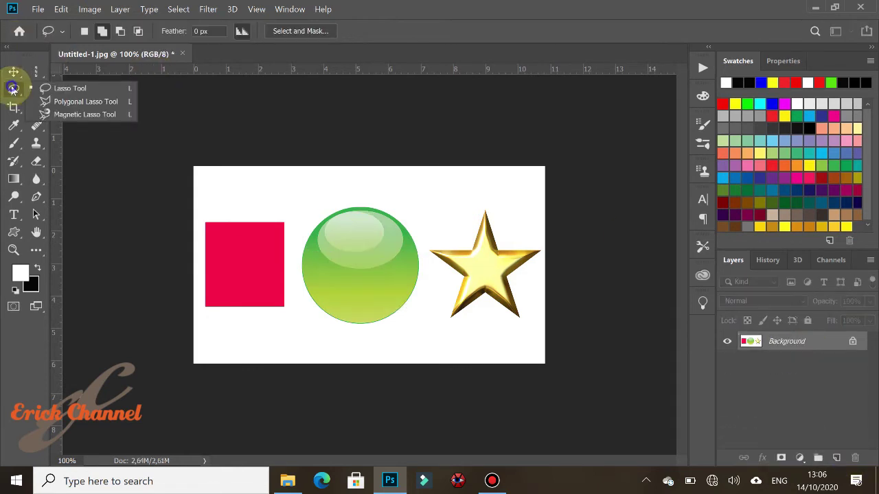
pyautogui.click(81, 102)
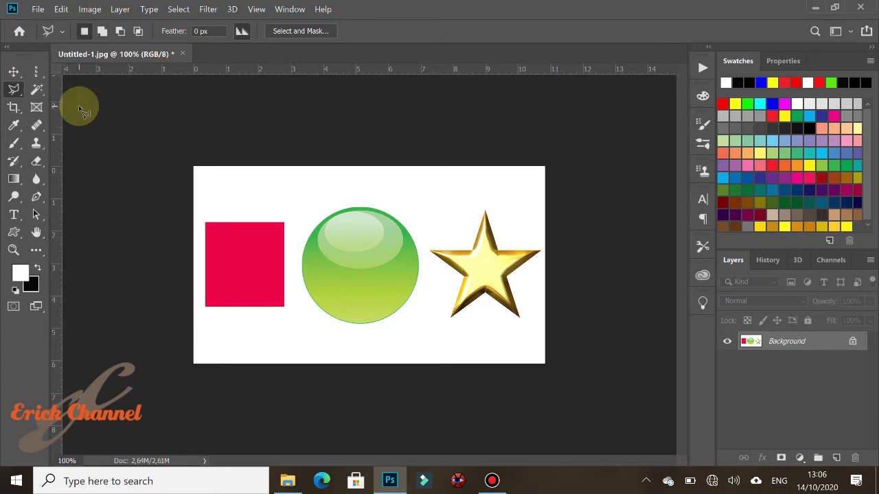
pyautogui.click(430, 252)
pyautogui.click(474, 252)
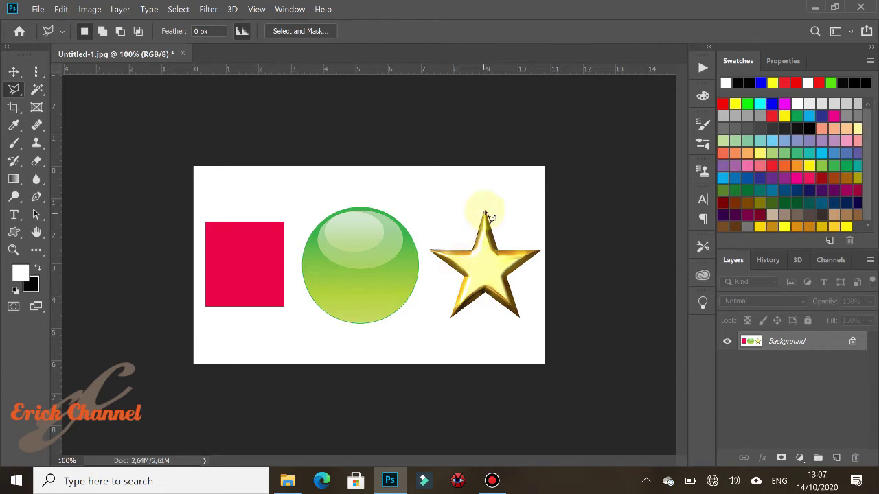
pyautogui.click(484, 212)
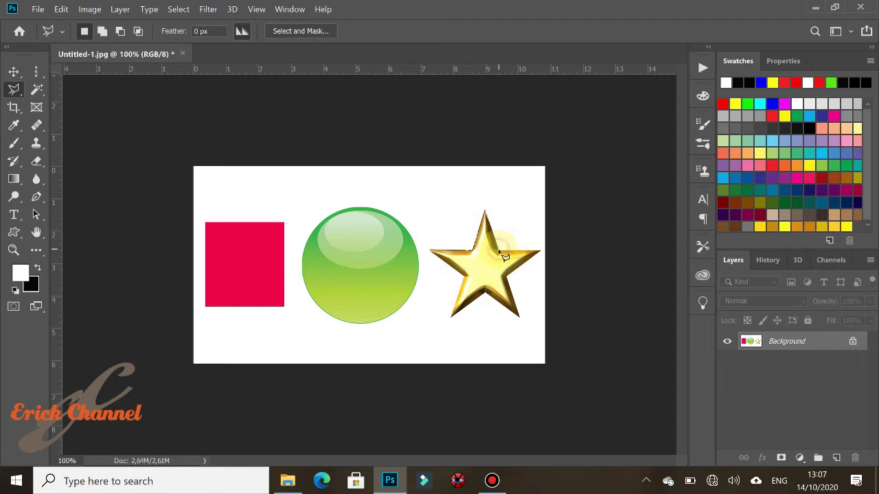
pyautogui.click(541, 252)
pyautogui.click(515, 318)
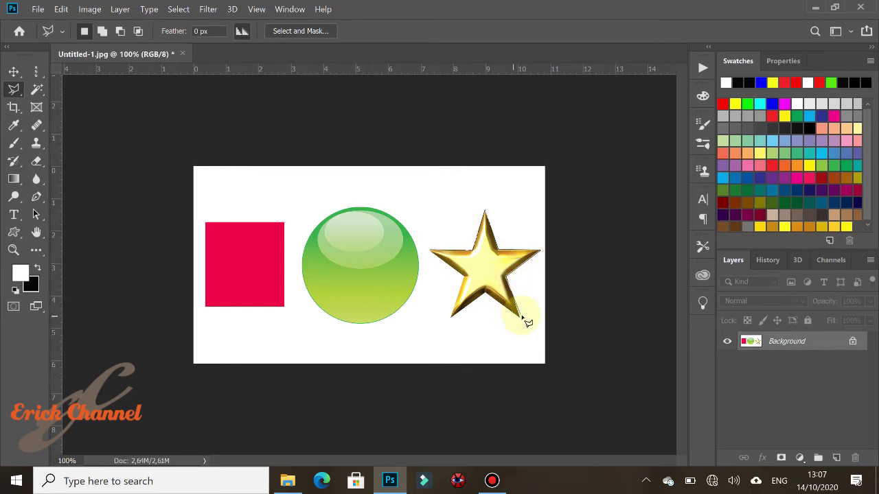
pyautogui.click(496, 305)
pyautogui.click(451, 316)
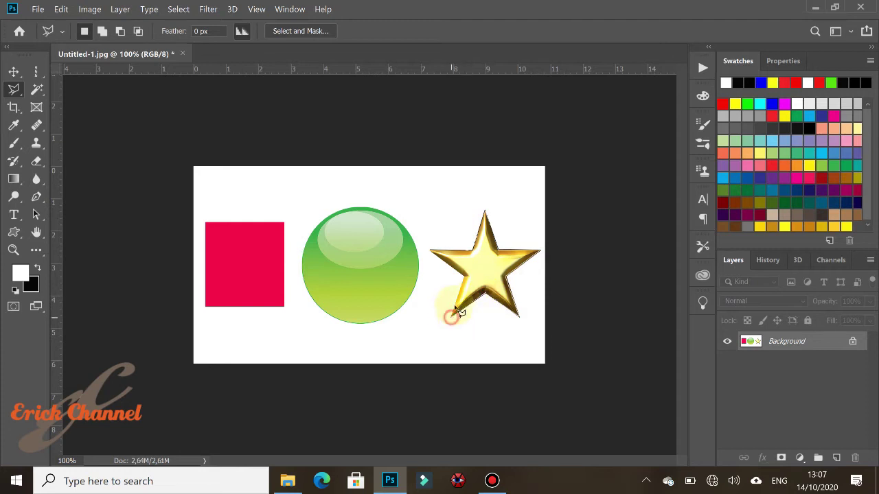
pyautogui.click(464, 281)
pyautogui.click(443, 262)
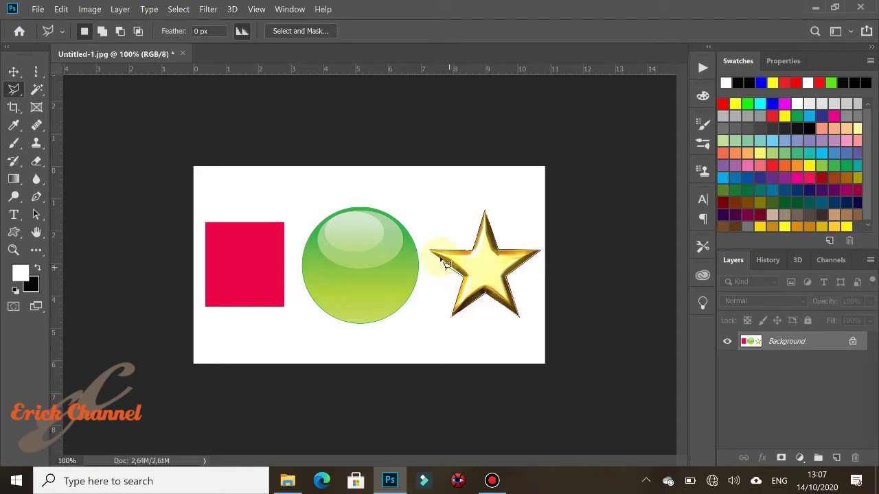
pyautogui.click(431, 251)
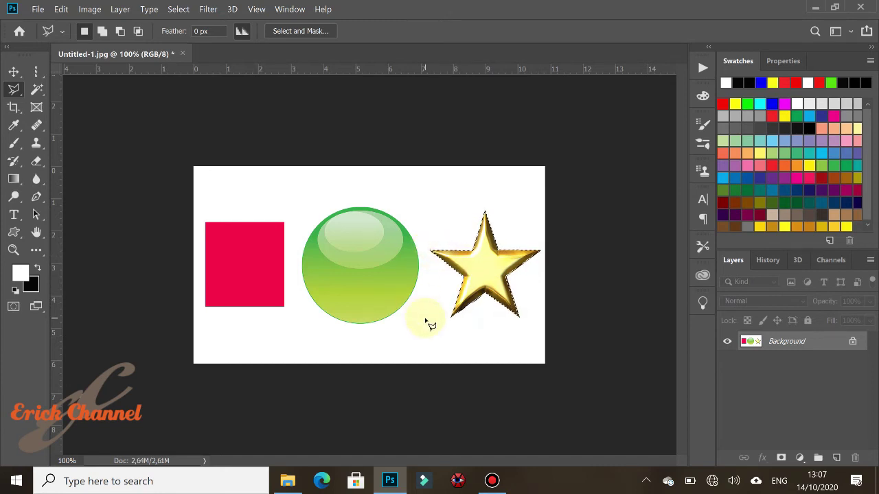
pyautogui.hotkey('ctrl', 'j')
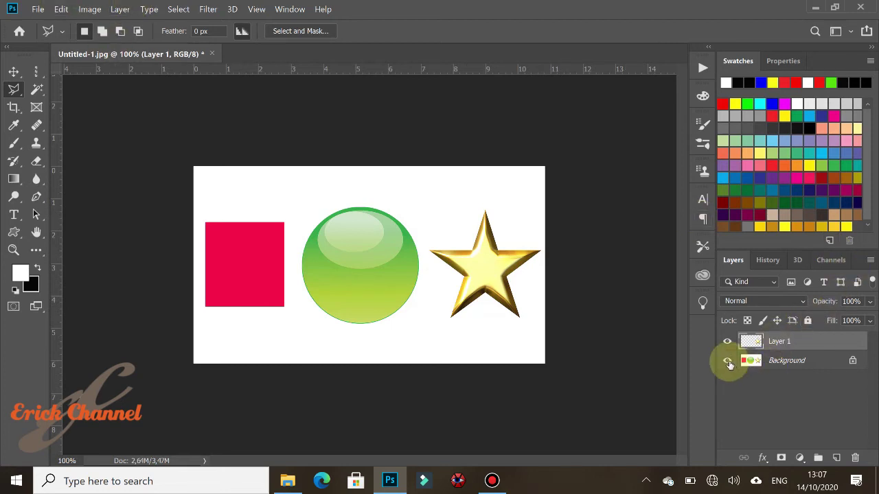
# - Move the copied star over the green ball, and reposition it lower near the canvas centre with the Background layer hidden
pyautogui.click(14, 71)
pyautogui.moveTo(521, 270); pyautogui.dragTo(425, 221)
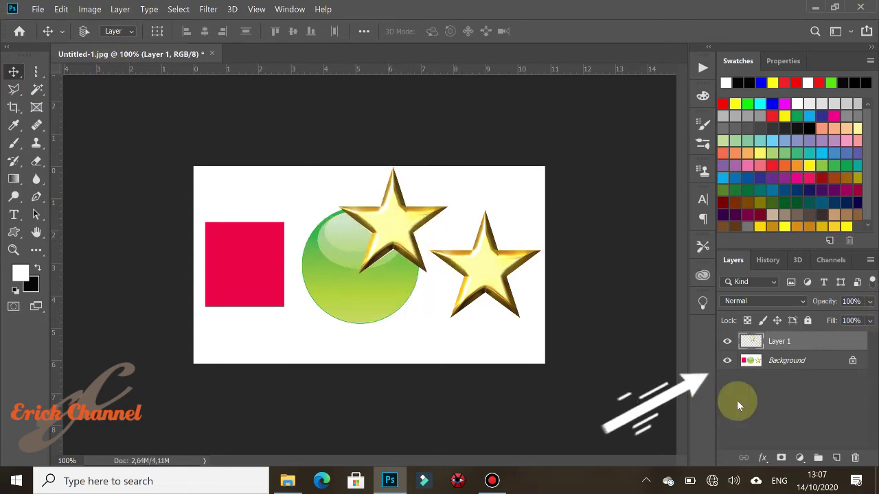
pyautogui.click(727, 363)
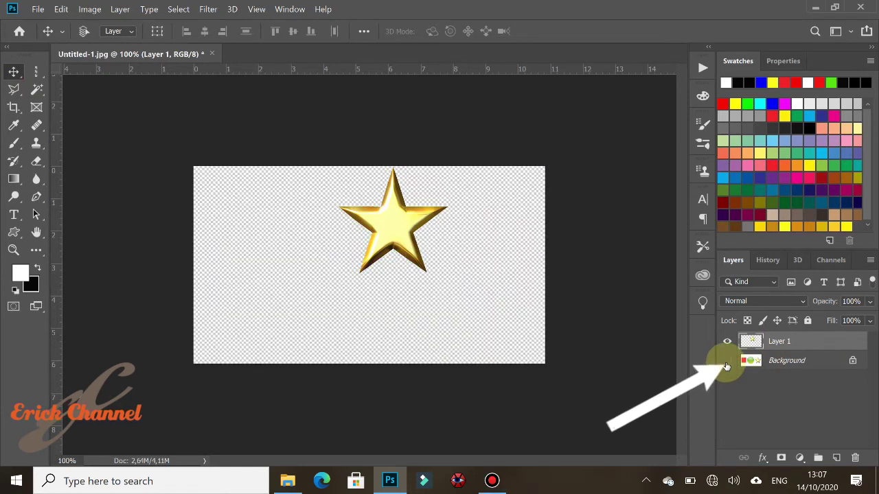
pyautogui.moveTo(381, 228); pyautogui.dragTo(336, 274)
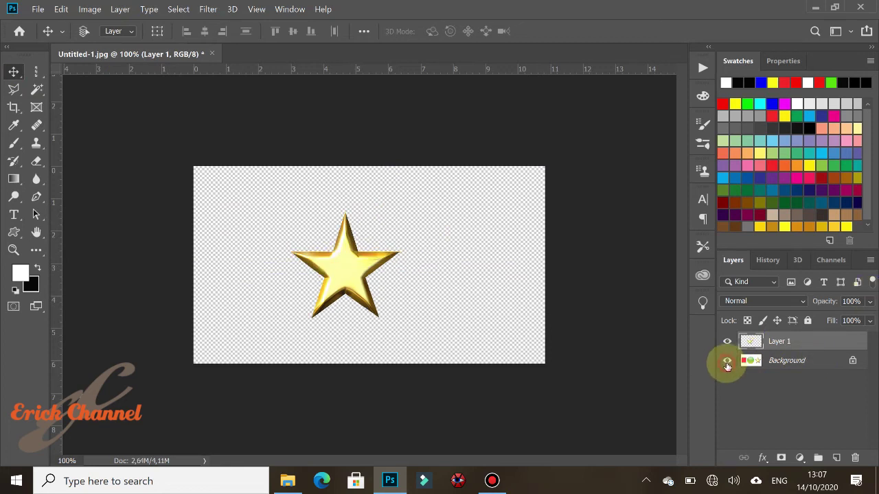
# - Show the Background layer again and delete the copied star's layer
pyautogui.click(726, 364)
pyautogui.moveTo(804, 349); pyautogui.dragTo(857, 458)
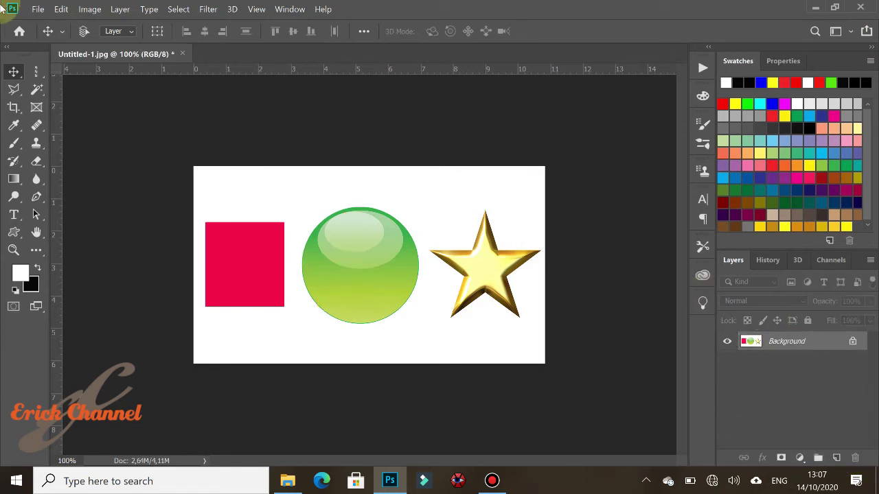
# - Activate the Magnetic Lasso tool and open the hjh image from New folder (2) in File Explorer as a separate Photoshop document
pyautogui.click(15, 90)
pyautogui.moveTo(15, 92); pyautogui.dragTo(96, 124)
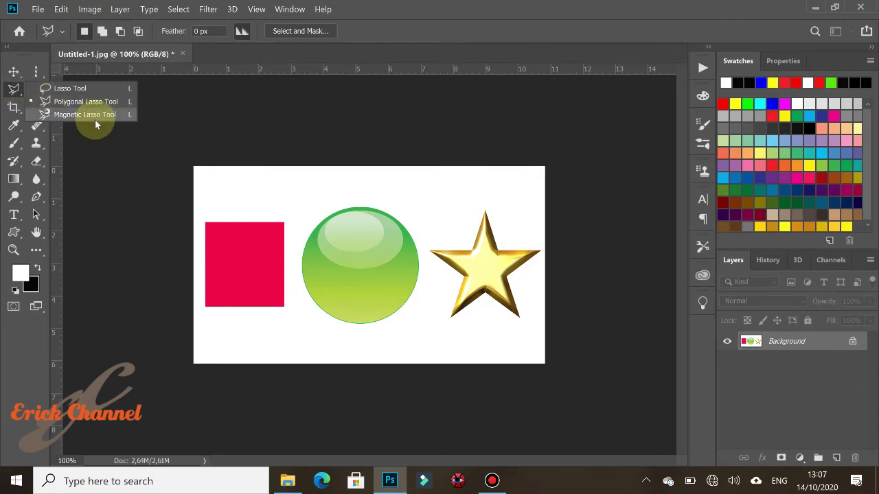
pyautogui.moveTo(96, 114); pyautogui.dragTo(97, 115)
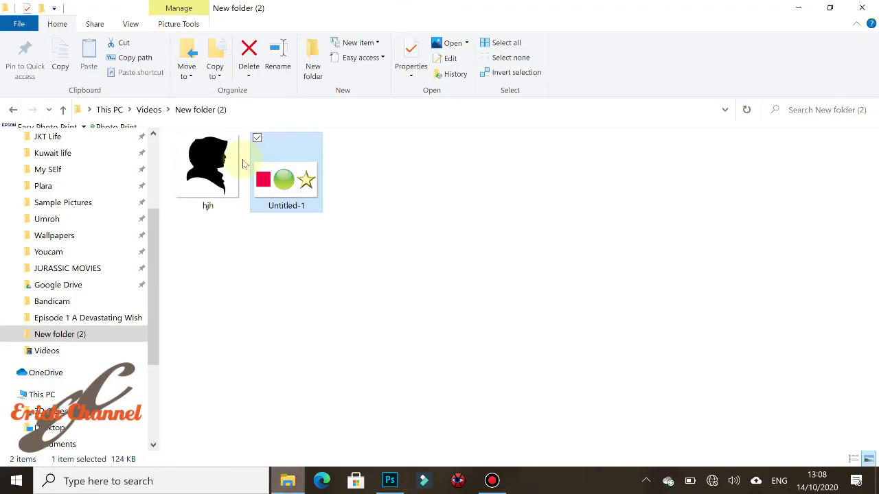
pyautogui.rightClick(288, 480)
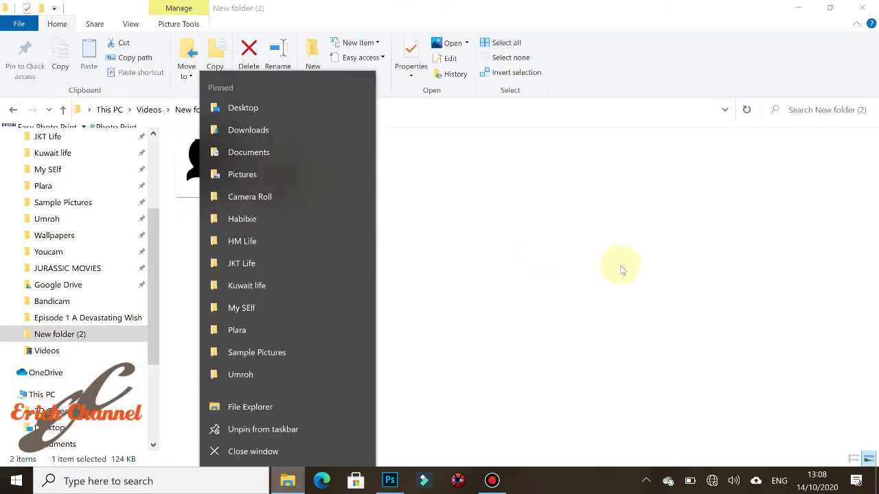
pyautogui.click(583, 256)
pyautogui.moveTo(180, 186); pyautogui.dragTo(275, 59)
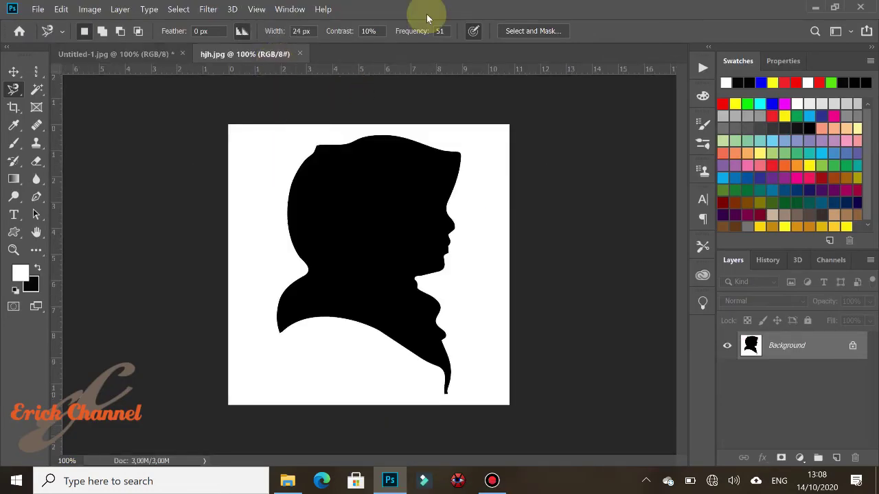
# - Trace the black head silhouette's outline with the Magnetic Lasso tool and copy the selection to a new layer
pyautogui.click(279, 332)
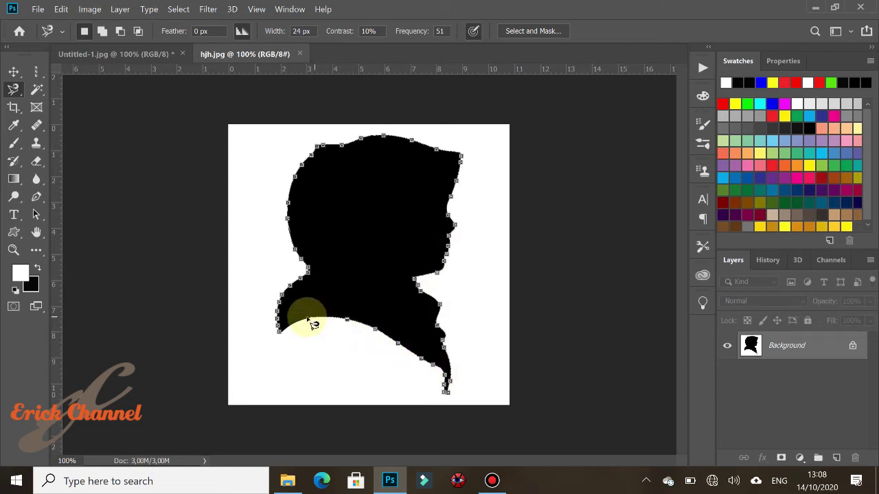
pyautogui.click(284, 340)
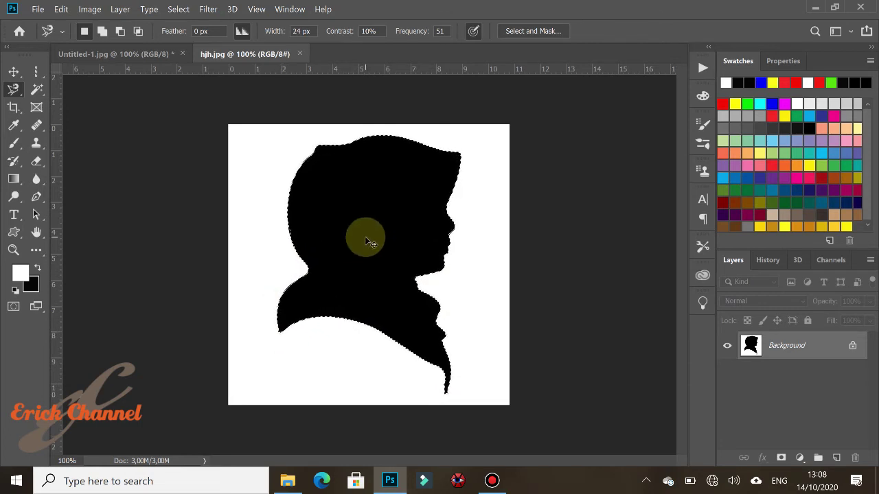
pyautogui.hotkey('ctrl', 'j')
# - Move the copied silhouette slightly down and delete its layer
pyautogui.press('v')
pyautogui.moveTo(410, 212); pyautogui.dragTo(413, 252)
pyautogui.moveTo(801, 351); pyautogui.dragTo(857, 460)
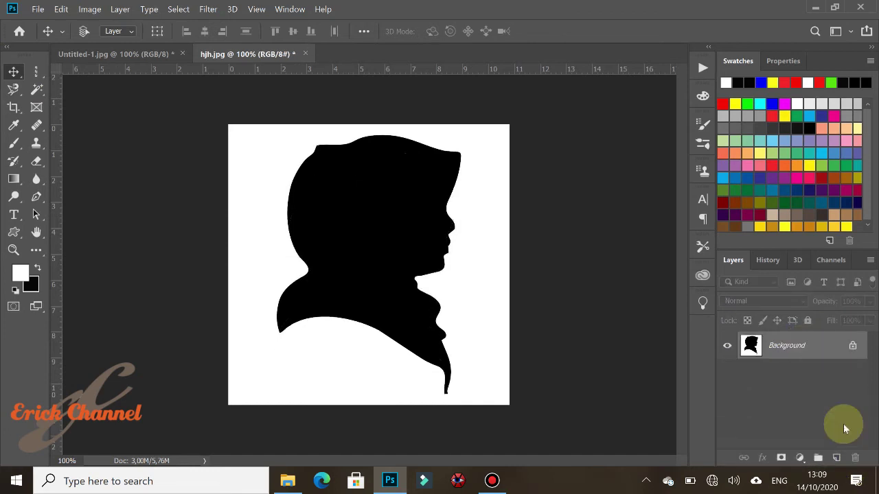
# - Select the whole black silhouette with the Quick Selection tool and copy it to a new layer
pyautogui.click(13, 89)
pyautogui.click(36, 89)
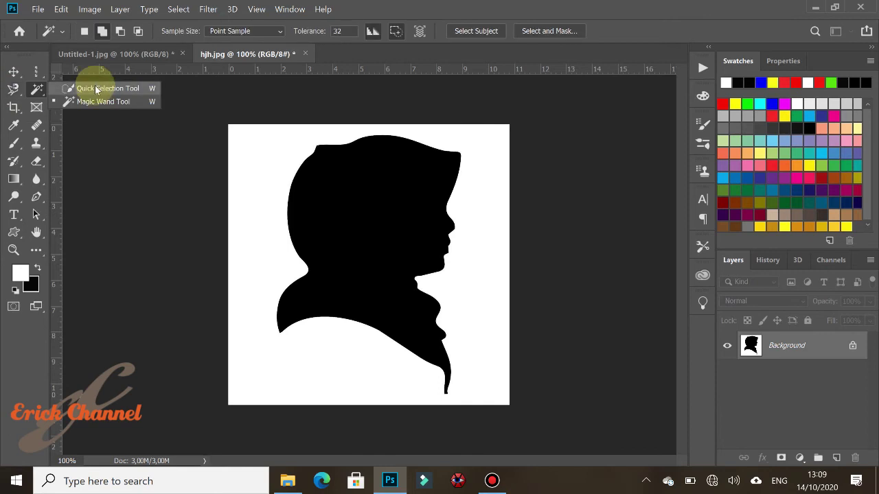
pyautogui.click(96, 89)
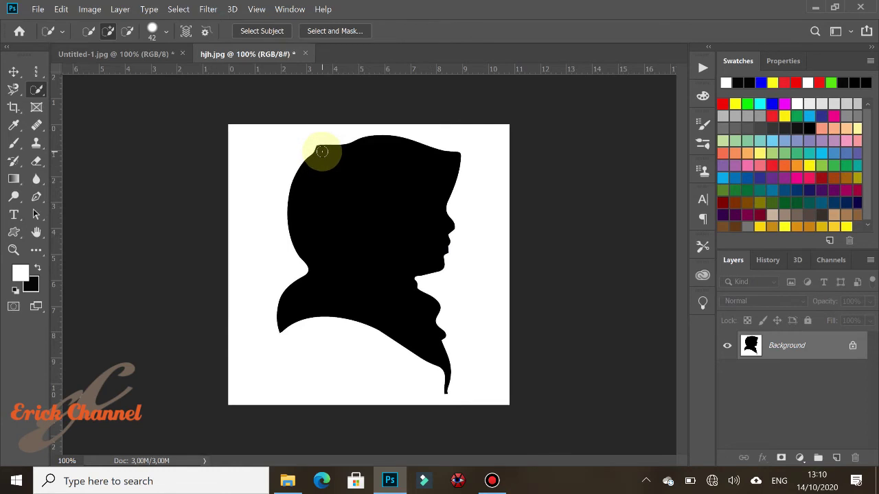
pyautogui.moveTo(321, 150)
pyautogui.mouseDown()
pyautogui.moveTo(343, 171)
pyautogui.moveTo(384, 166)
pyautogui.moveTo(405, 176)
pyautogui.moveTo(418, 211)
pyautogui.mouseUp()
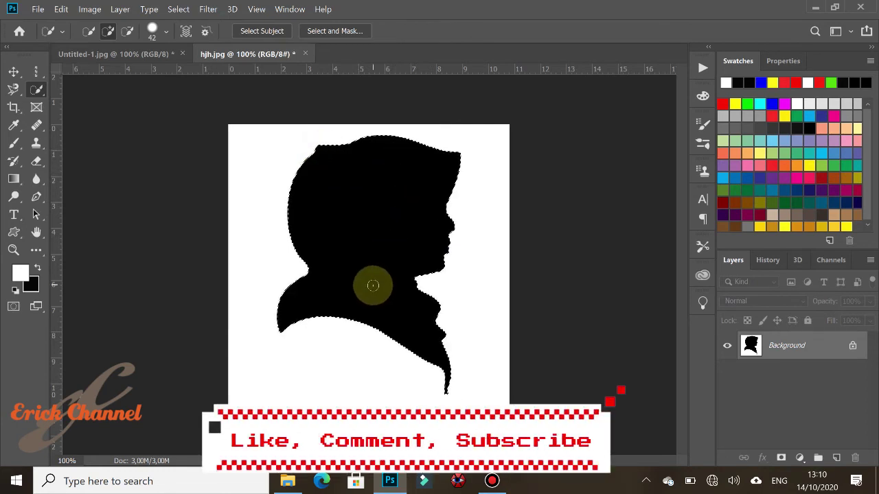
pyautogui.moveTo(443, 362); pyautogui.dragTo(343, 235)
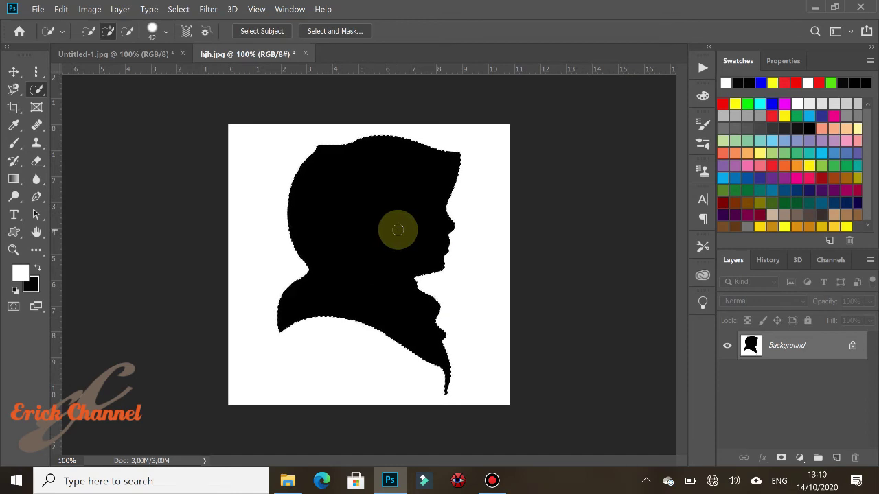
pyautogui.hotkey('ctrl', 'j')
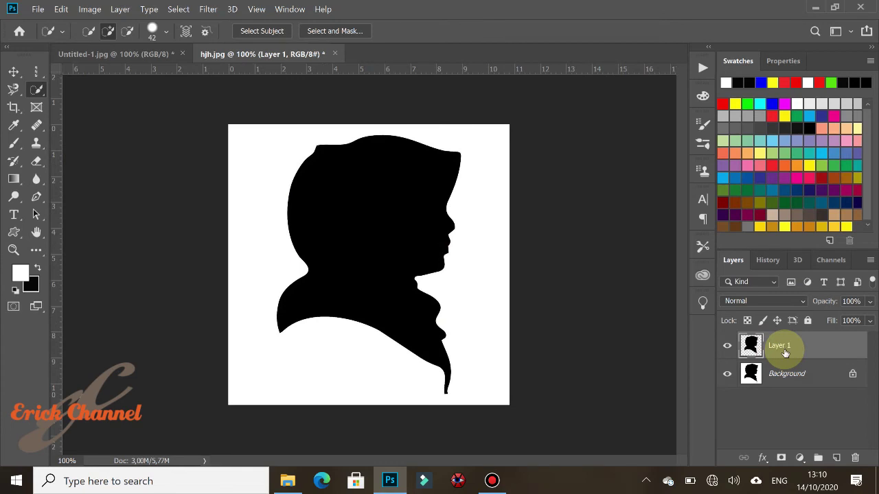
# - Move the silhouette copy down and to the left of the original, and delete the copy's layer
pyautogui.click(15, 65)
pyautogui.moveTo(365, 237); pyautogui.dragTo(357, 275)
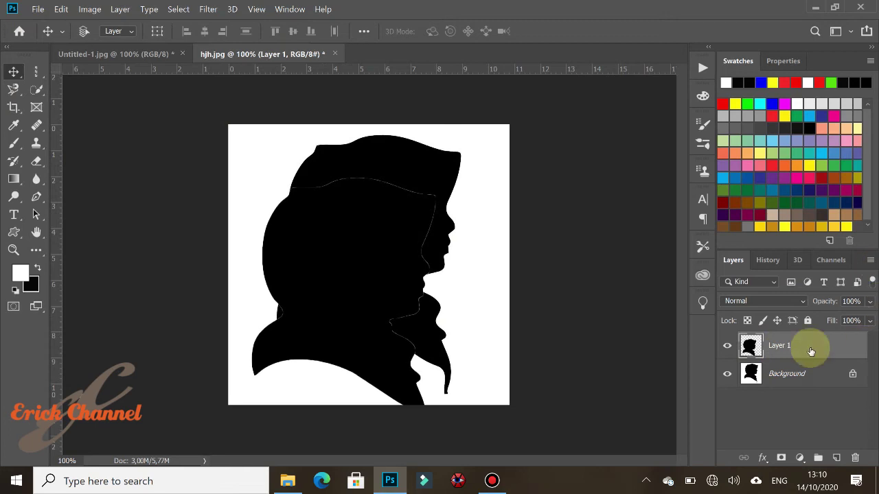
pyautogui.moveTo(810, 351)
pyautogui.mouseDown()
pyautogui.moveTo(846, 455)
pyautogui.moveTo(854, 458)
pyautogui.mouseUp()
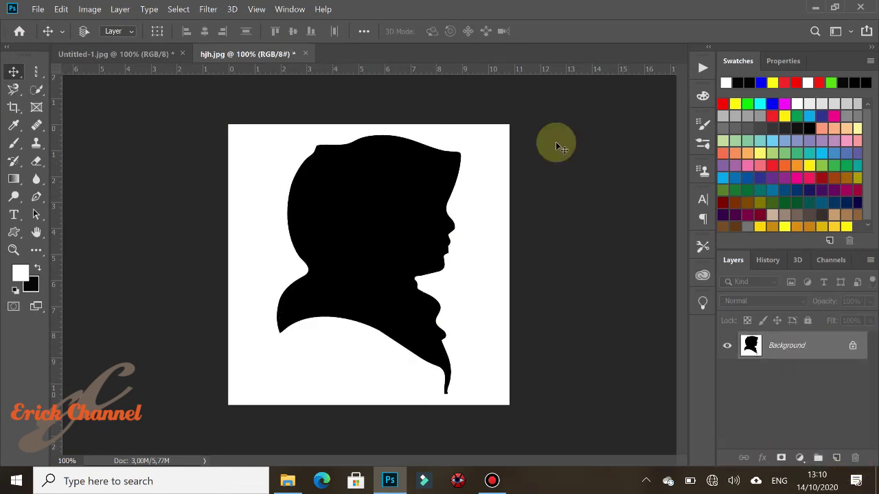
# - Select the black silhouette with the Magic Wand tool and copy it to a new layer
pyautogui.click(38, 88)
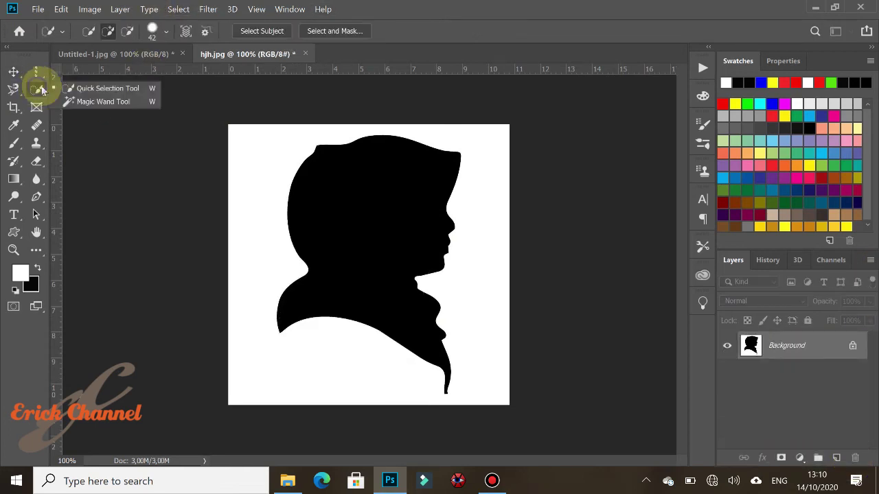
pyautogui.click(94, 103)
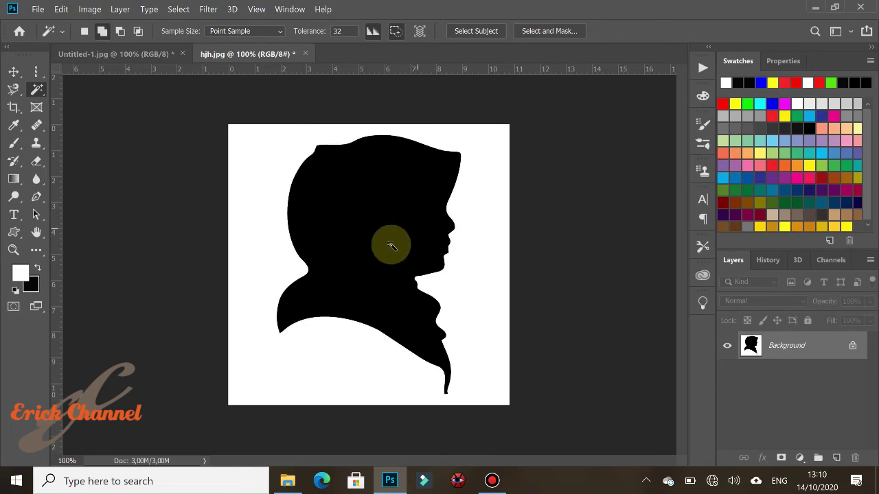
pyautogui.click(377, 206)
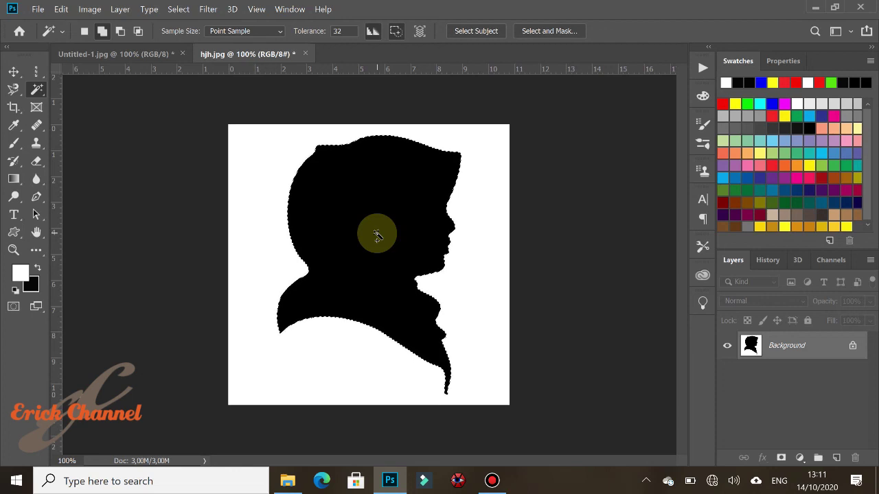
pyautogui.hotkey('ctrl', 'j')
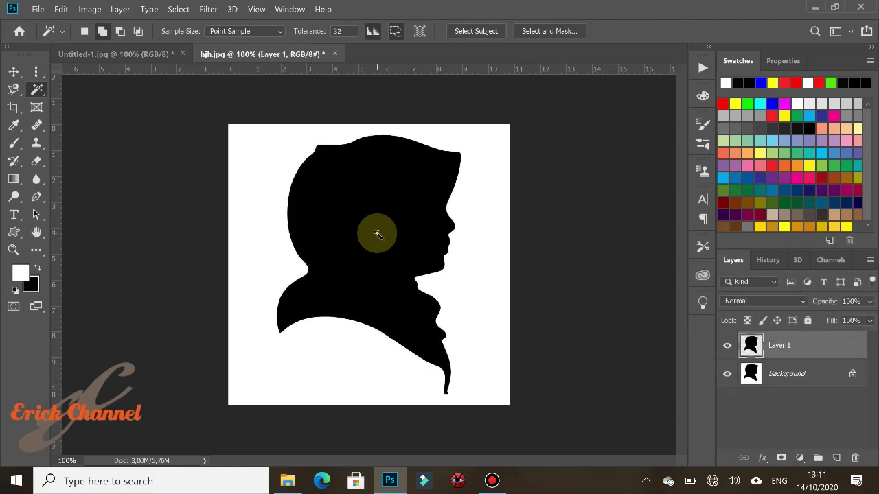
# - Shift the Magic Wand copy of the silhouette down and to the left, and delete its layer
pyautogui.click(12, 71)
pyautogui.moveTo(349, 235); pyautogui.dragTo(314, 281)
pyautogui.moveTo(828, 338); pyautogui.dragTo(855, 458)
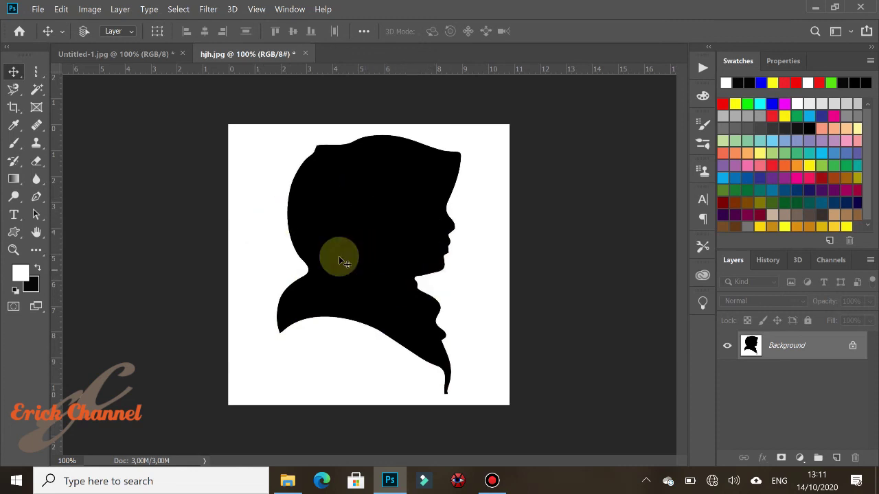
# - Copy the silhouette to a new layer by selecting the white background with the Magic Wand and inverting the selection
pyautogui.press('w')
pyautogui.click(279, 167)
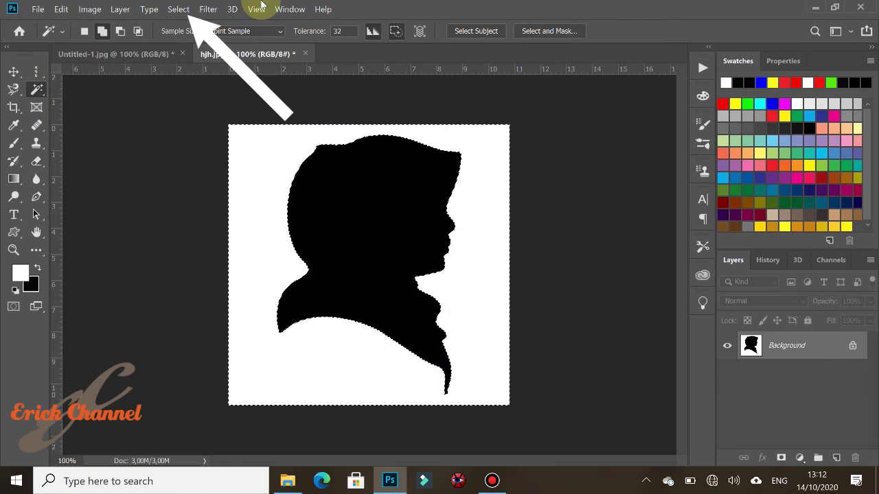
pyautogui.click(180, 9)
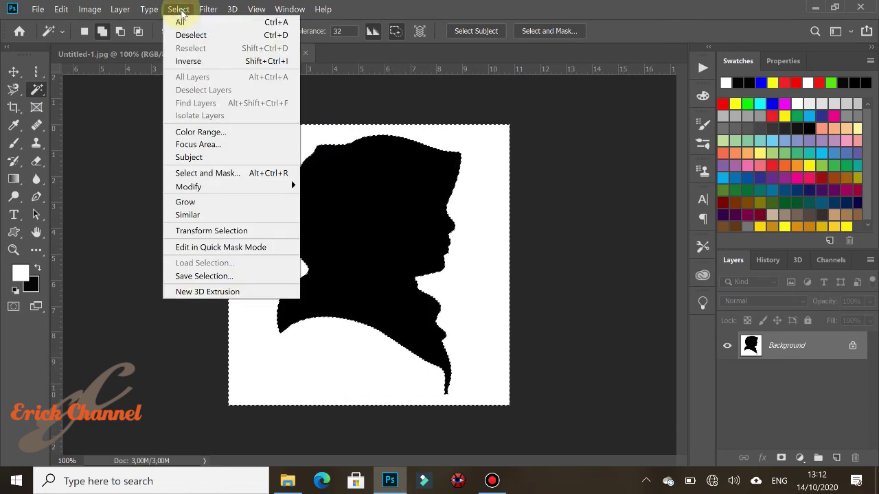
pyautogui.click(199, 64)
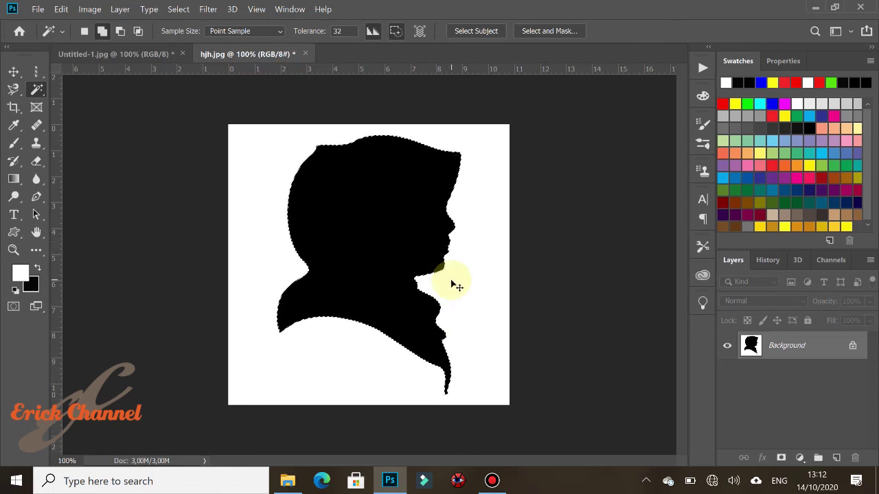
pyautogui.hotkey('ctrl', 'j')
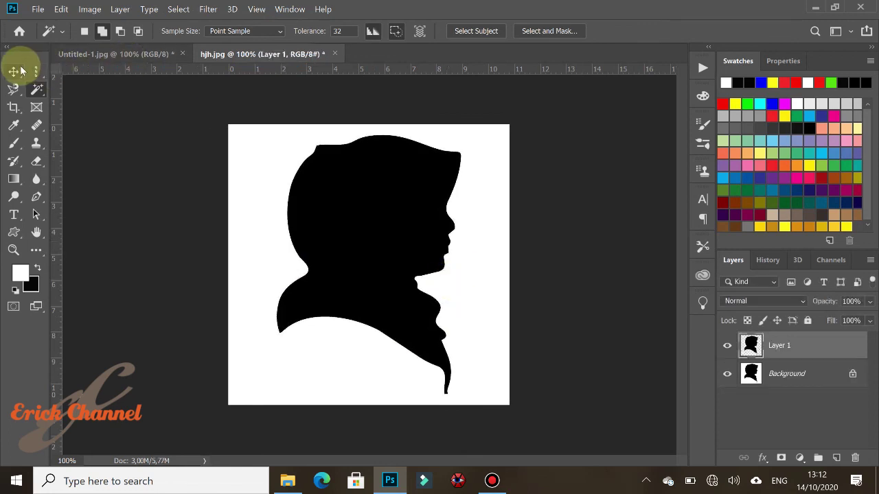
# - Move the silhouette copied from the inverted selection down and to the left, and delete its layer
pyautogui.click(14, 72)
pyautogui.moveTo(369, 201); pyautogui.dragTo(341, 267)
pyautogui.moveTo(782, 345); pyautogui.dragTo(855, 457)
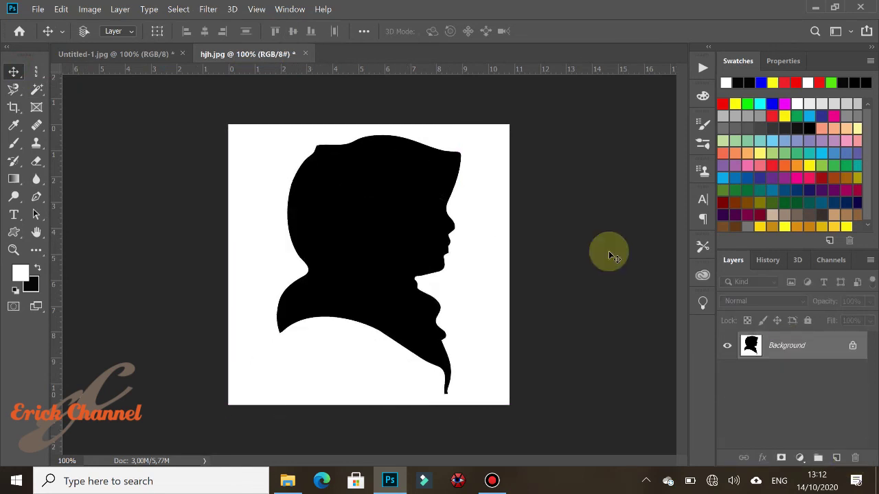
# - Reactivate the Magic Wand tool
pyautogui.click(38, 92)
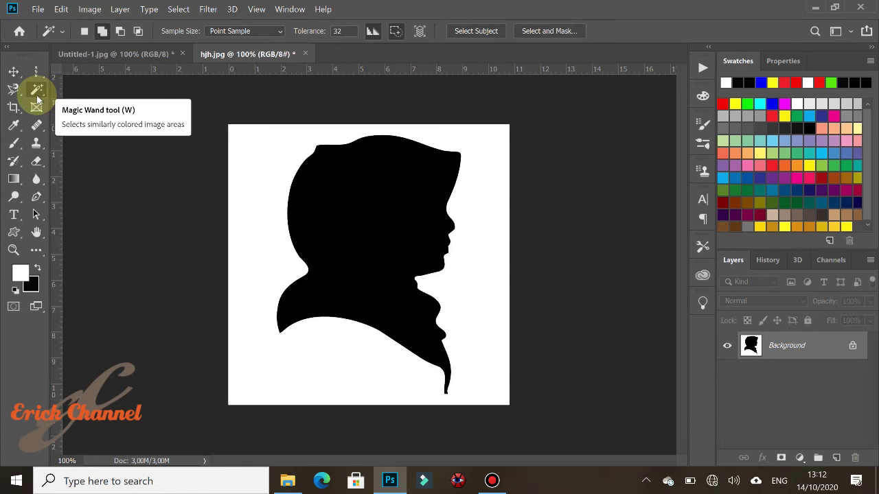